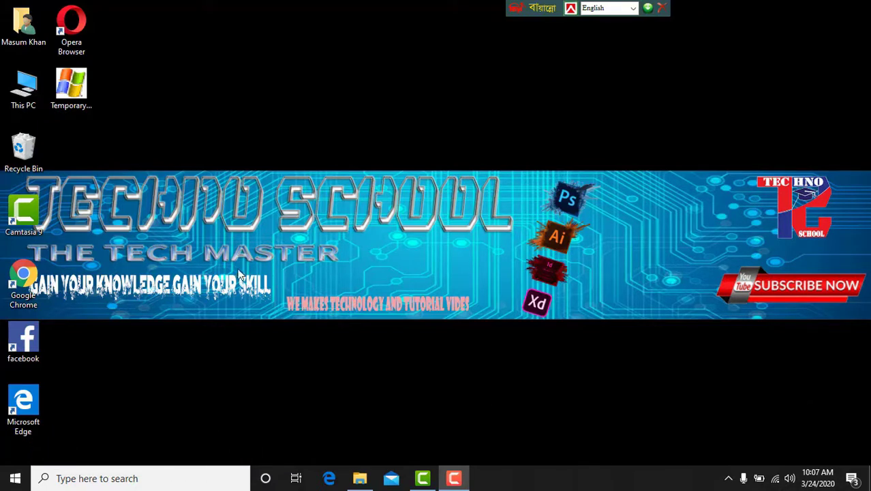
- Open Google Chrome and shift the floating language bar slightly away from the middle of the window
{"action": "double_click", "coordinate": [42, 274]}
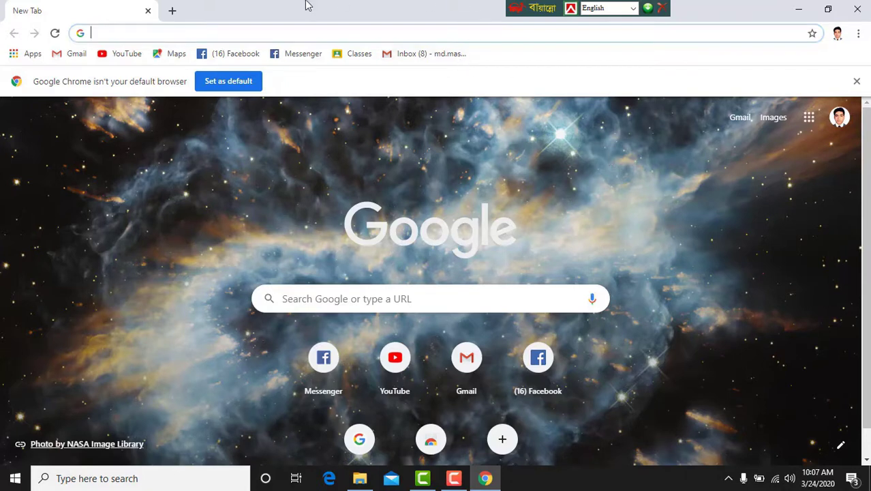
{"action": "left_click_drag", "start_coordinate": [540, 13], "coordinate": [597, 5]}
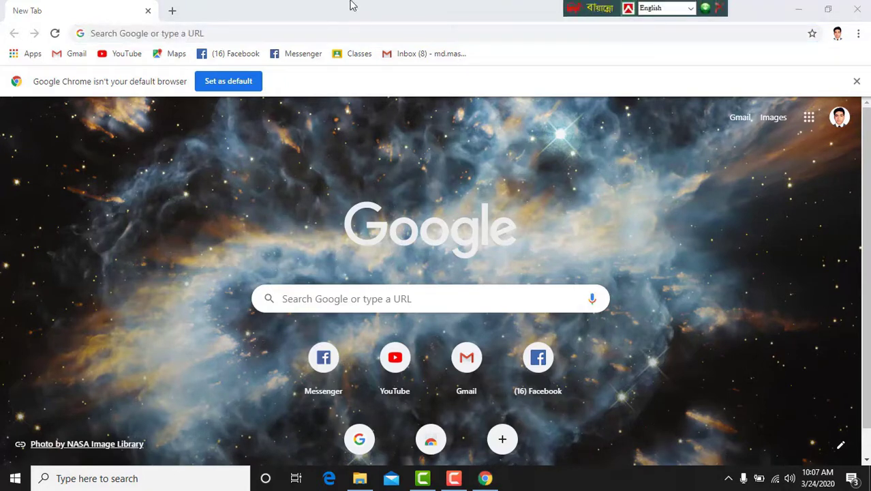
{"action": "left_click", "coordinate": [353, 6]}
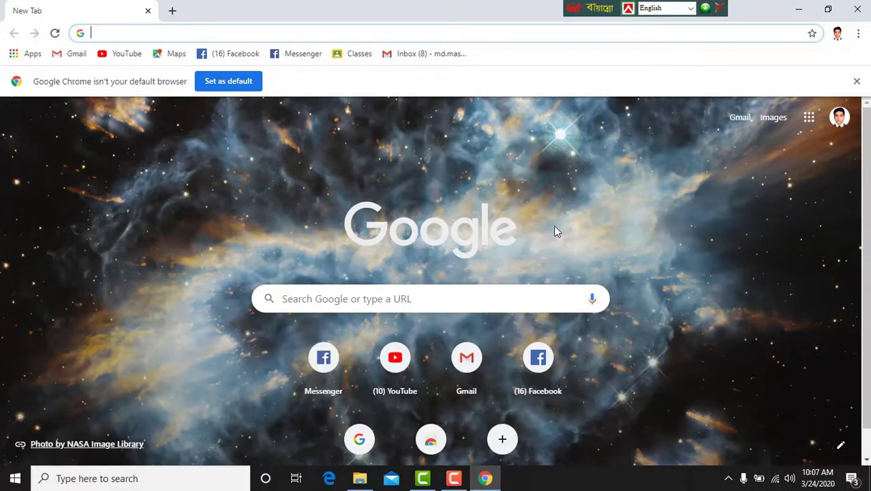
- Open a fresh New Tab page and close the original tab
{"action": "left_click", "coordinate": [174, 11]}
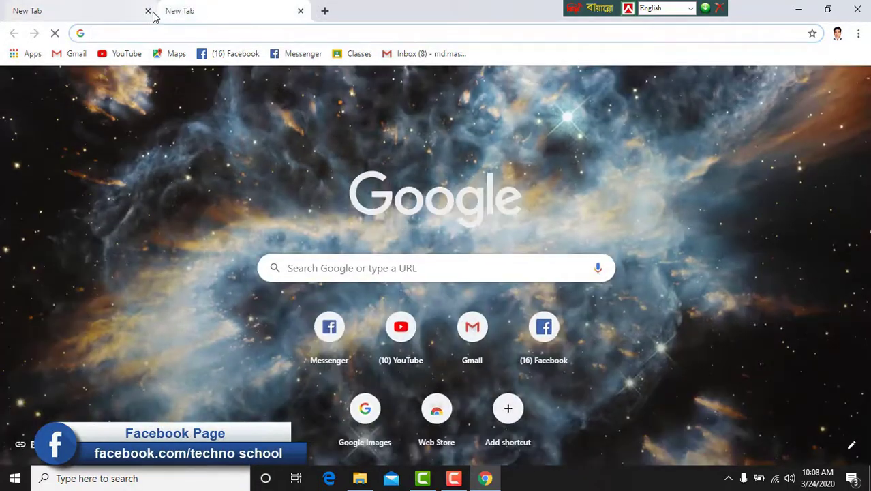
{"action": "left_click", "coordinate": [148, 11]}
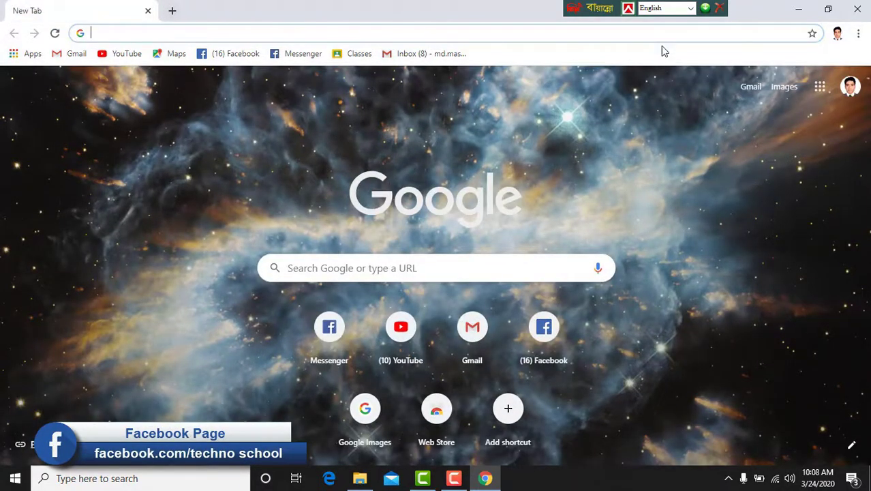
- Open the New Tab page's customization settings and look through the available background collections
{"action": "left_click", "coordinate": [852, 447]}
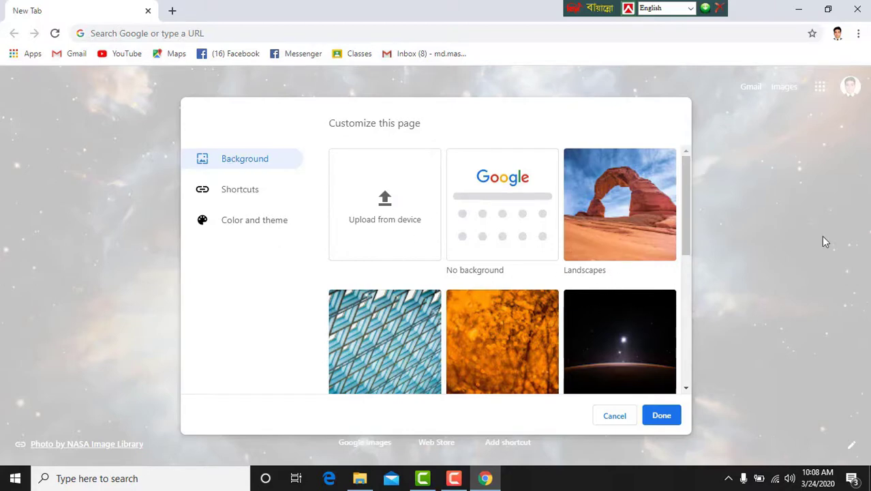
{"action": "scroll", "coordinate": [622, 265], "scroll_direction": "down", "scroll_amount": 5}
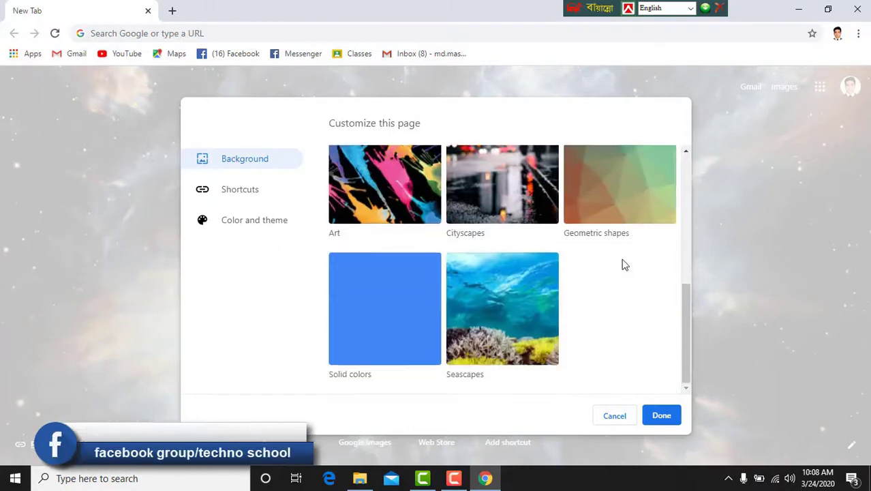
{"action": "scroll", "coordinate": [584, 312], "scroll_direction": "up", "scroll_amount": 1}
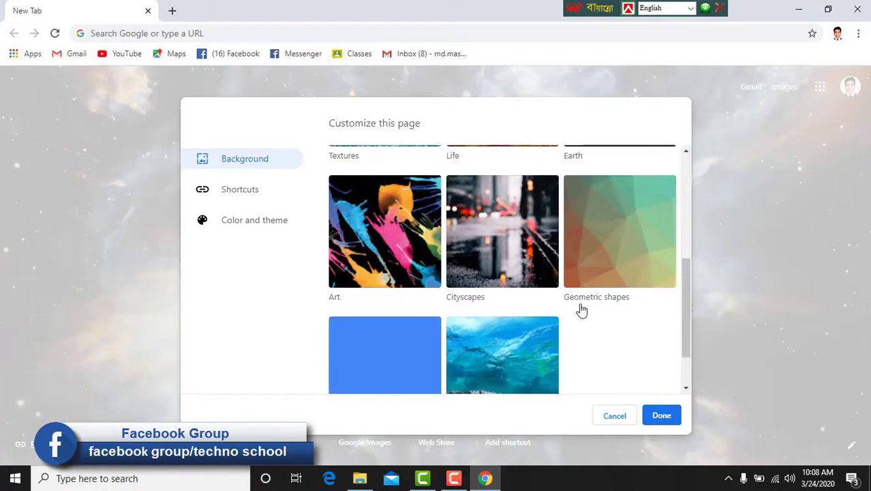
{"action": "scroll", "coordinate": [582, 310], "scroll_direction": "up", "scroll_amount": 4}
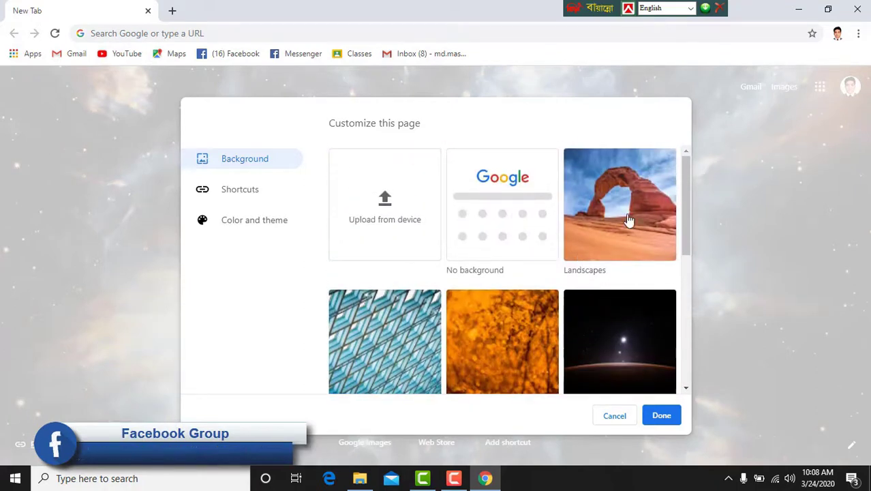
{"action": "mouse_move", "coordinate": [685, 175]}
{"action": "left_mouse_down"}
{"action": "mouse_move", "coordinate": [685, 319]}
{"action": "mouse_move", "coordinate": [673, 163]}
{"action": "left_mouse_up"}
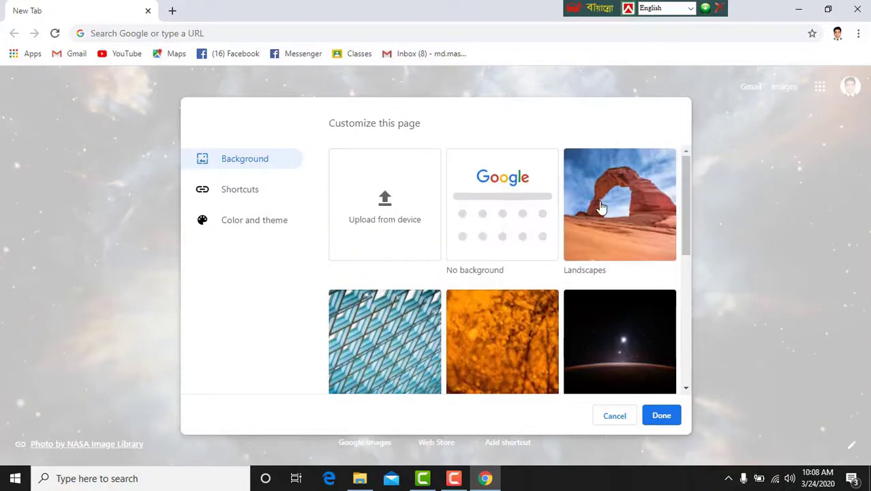
{"action": "scroll", "coordinate": [628, 243], "scroll_direction": "down", "scroll_amount": 1}
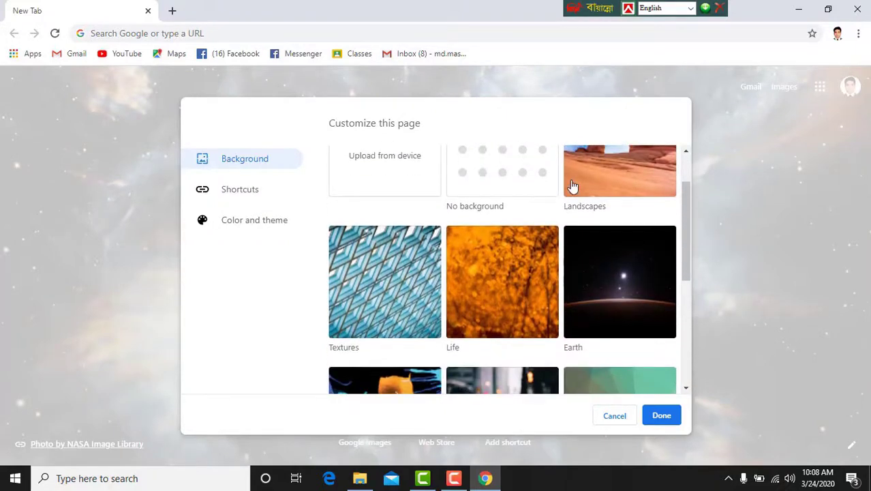
{"action": "scroll", "coordinate": [525, 181], "scroll_direction": "up", "scroll_amount": 1}
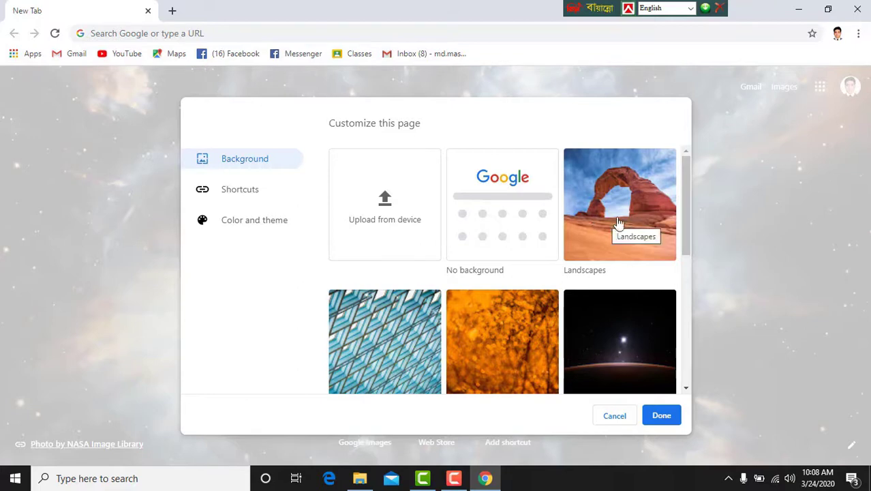
{"action": "scroll", "coordinate": [634, 217], "scroll_direction": "down", "scroll_amount": 1}
{"action": "scroll", "coordinate": [634, 198], "scroll_direction": "up", "scroll_amount": 1}
- View the images in the Landscapes background collection and return to the collection overview
{"action": "left_click", "coordinate": [622, 216]}
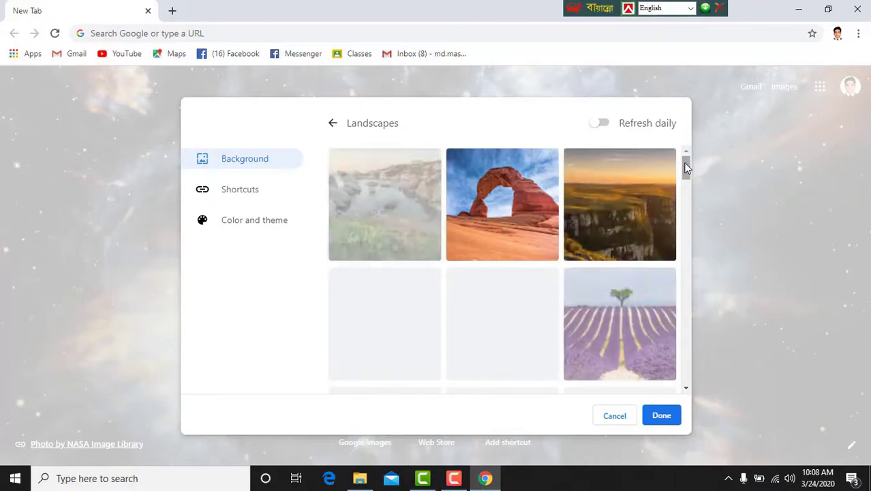
{"action": "left_click_drag", "start_coordinate": [684, 167], "coordinate": [679, 141]}
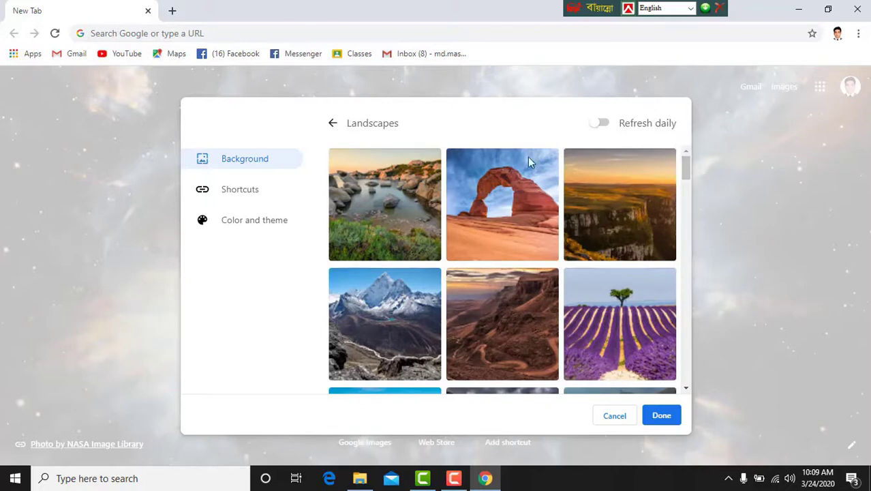
{"action": "left_click", "coordinate": [332, 127]}
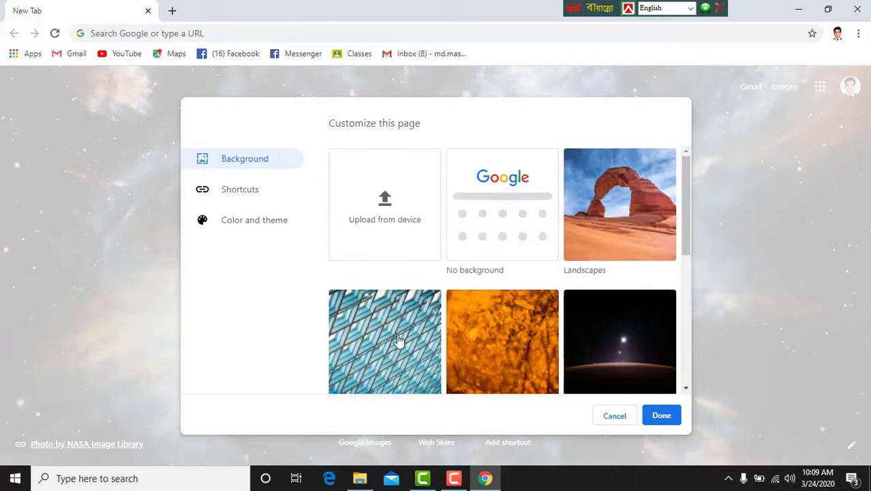
- Browse the Textures background collection down to its last images, and return to the collection overview
{"action": "scroll", "coordinate": [399, 341], "scroll_direction": "down", "scroll_amount": 1}
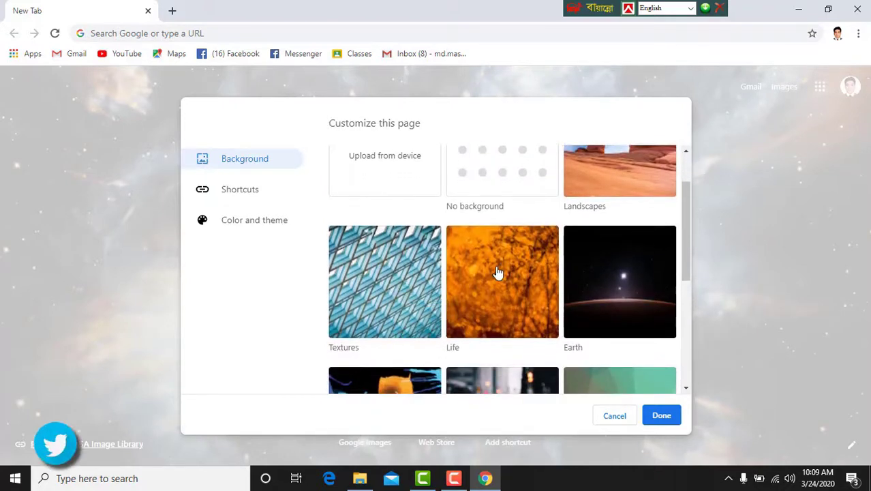
{"action": "left_click", "coordinate": [574, 272]}
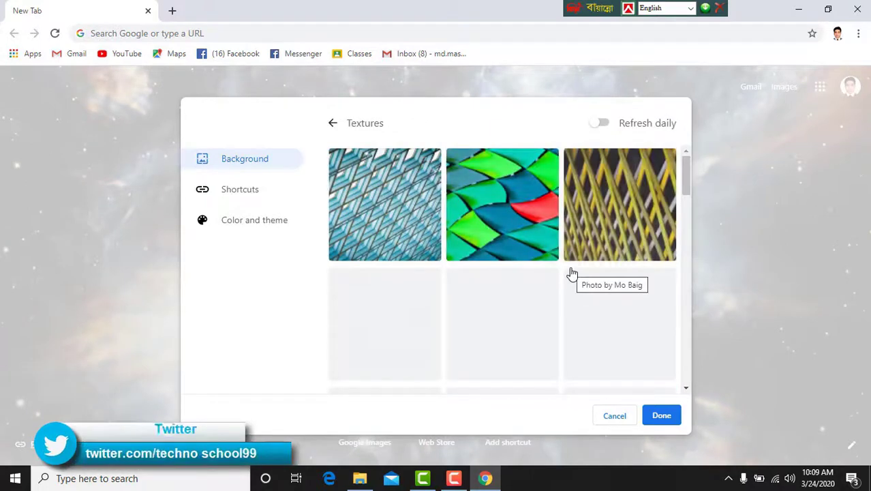
{"action": "scroll", "coordinate": [573, 274], "scroll_direction": "down", "scroll_amount": 3}
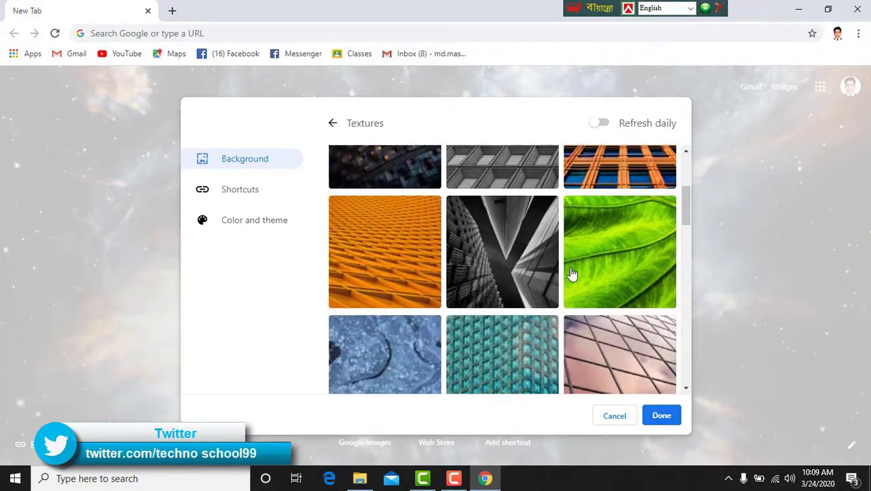
{"action": "scroll", "coordinate": [572, 273], "scroll_direction": "down", "scroll_amount": 6}
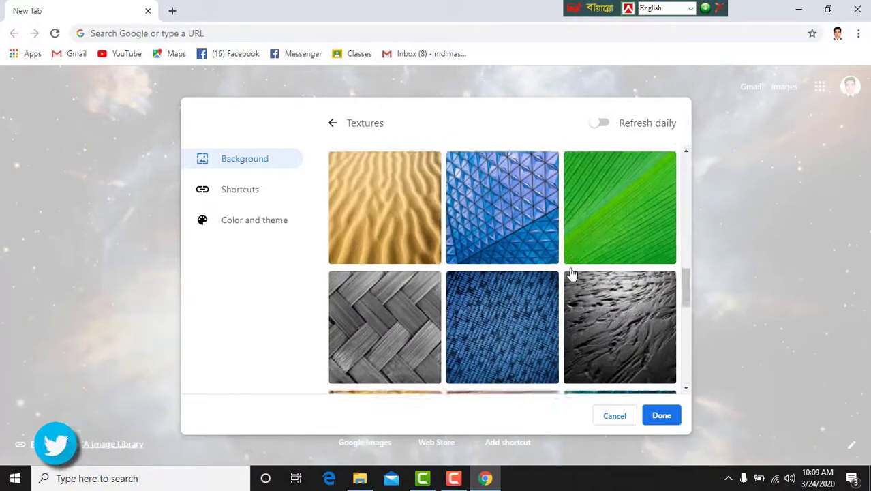
{"action": "scroll", "coordinate": [572, 274], "scroll_direction": "down", "scroll_amount": 4}
{"action": "scroll", "coordinate": [573, 273], "scroll_direction": "down", "scroll_amount": 2}
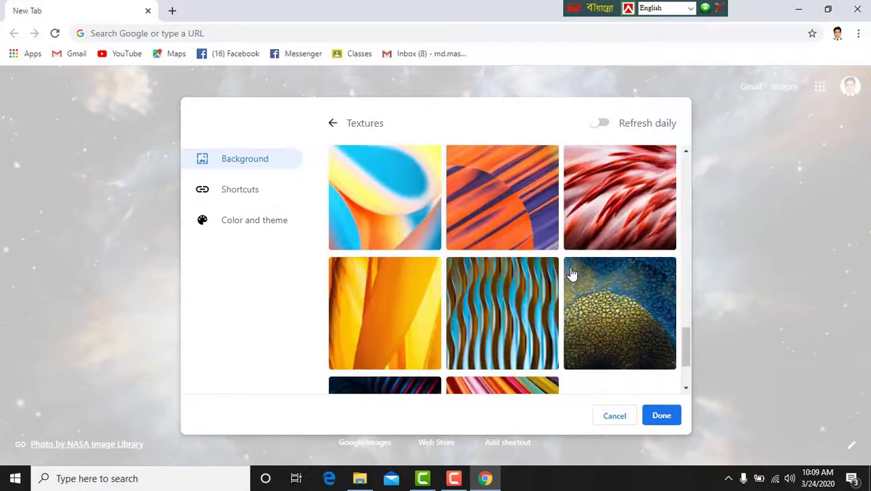
{"action": "scroll", "coordinate": [573, 274], "scroll_direction": "down", "scroll_amount": 2}
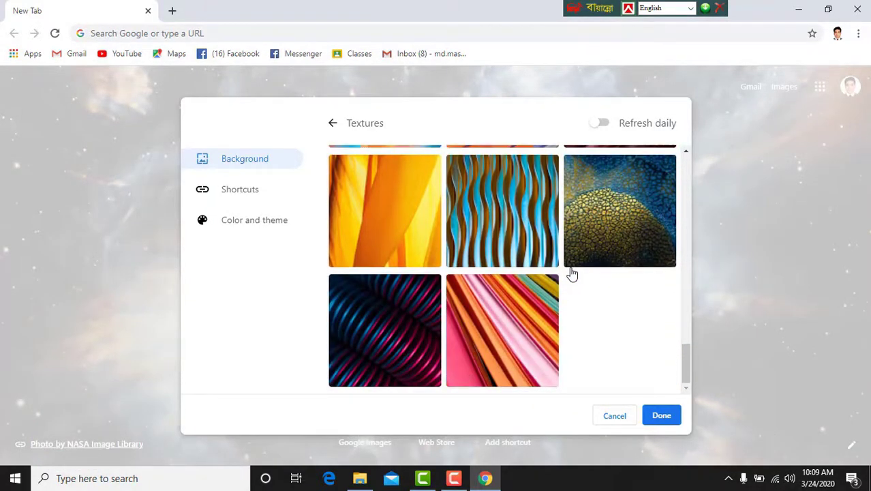
{"action": "scroll", "coordinate": [324, 199], "scroll_direction": "up", "scroll_amount": 6}
{"action": "left_click", "coordinate": [334, 123]}
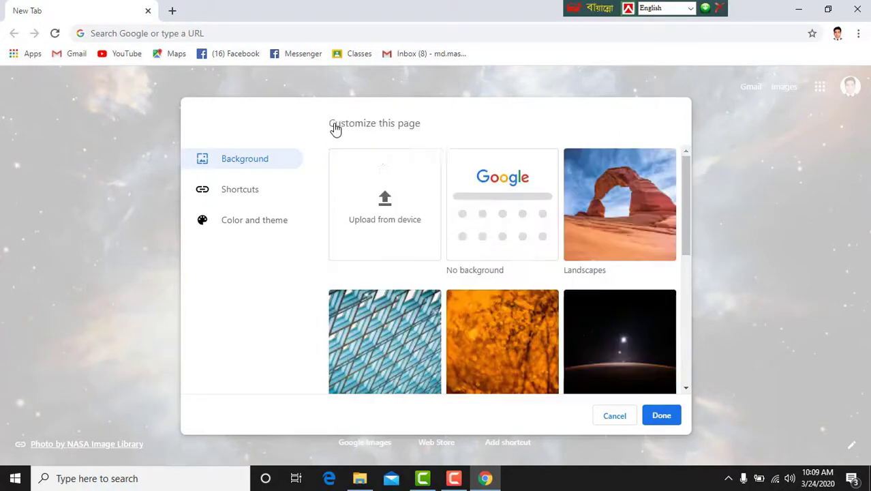
- Browse all images in the Life background collection and return to the collection overview
{"action": "left_click", "coordinate": [558, 310]}
{"action": "scroll", "coordinate": [549, 287], "scroll_direction": "down", "scroll_amount": 5}
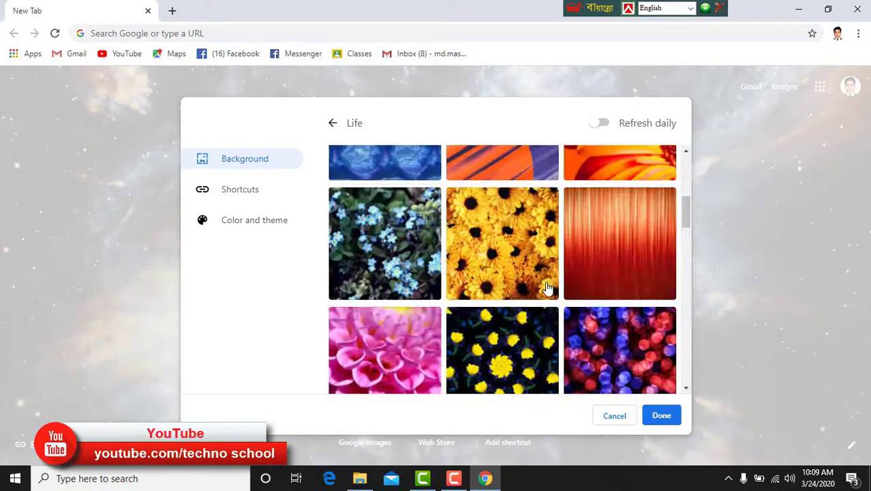
{"action": "scroll", "coordinate": [547, 288], "scroll_direction": "down", "scroll_amount": 10}
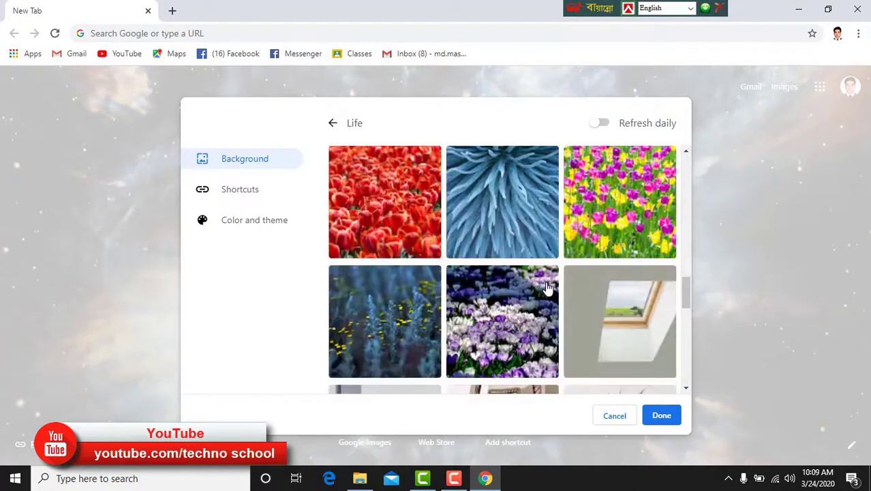
{"action": "scroll", "coordinate": [548, 288], "scroll_direction": "down", "scroll_amount": 8}
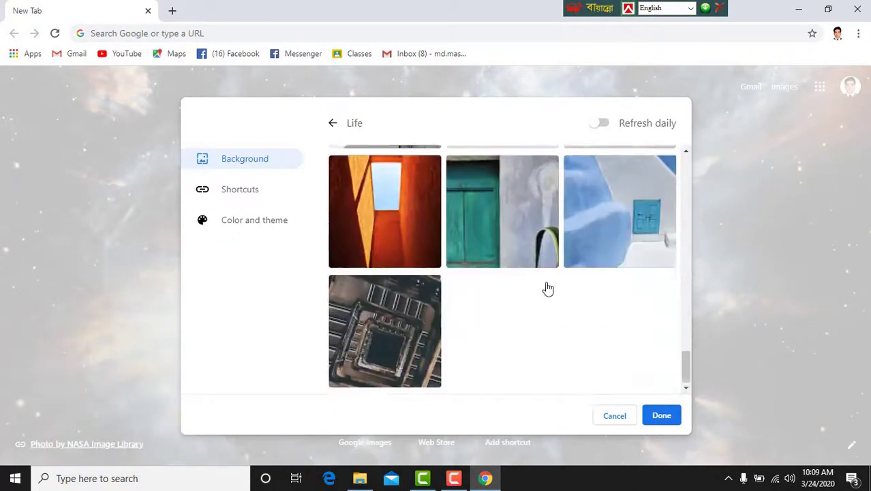
{"action": "scroll", "coordinate": [547, 288], "scroll_direction": "up", "scroll_amount": 18}
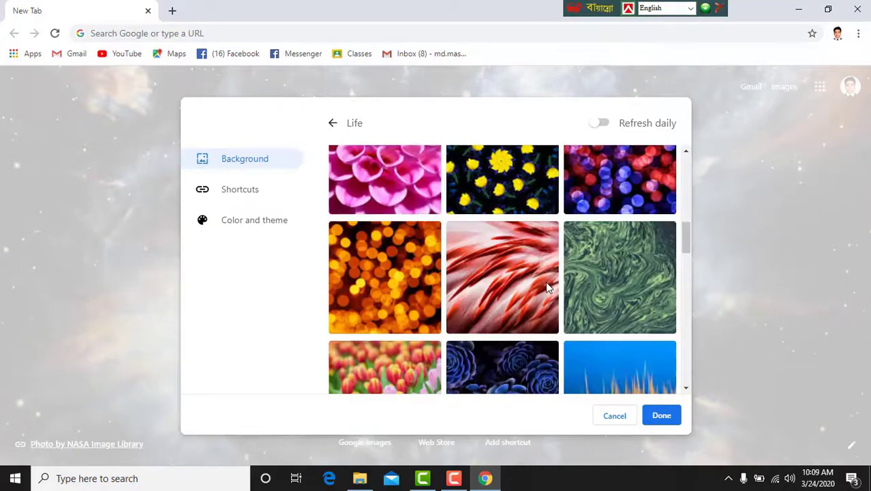
{"action": "scroll", "coordinate": [547, 288], "scroll_direction": "up", "scroll_amount": 3}
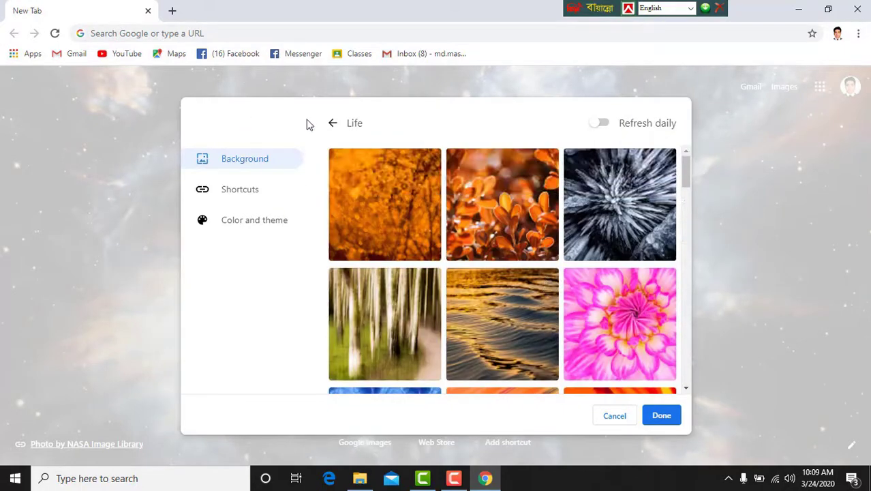
{"action": "left_click", "coordinate": [333, 123]}
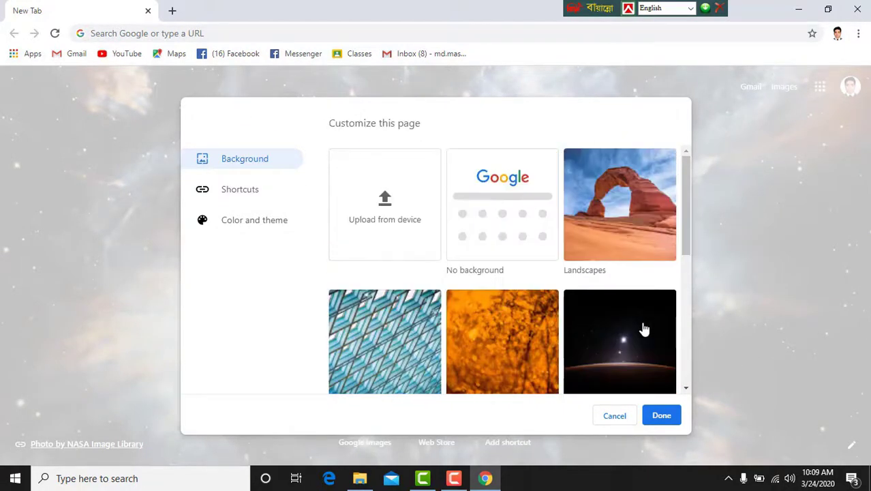
- Set the reddish nebula image with the blue glowing edge from the Earth collection as the New Tab background
{"action": "left_click", "coordinate": [613, 326]}
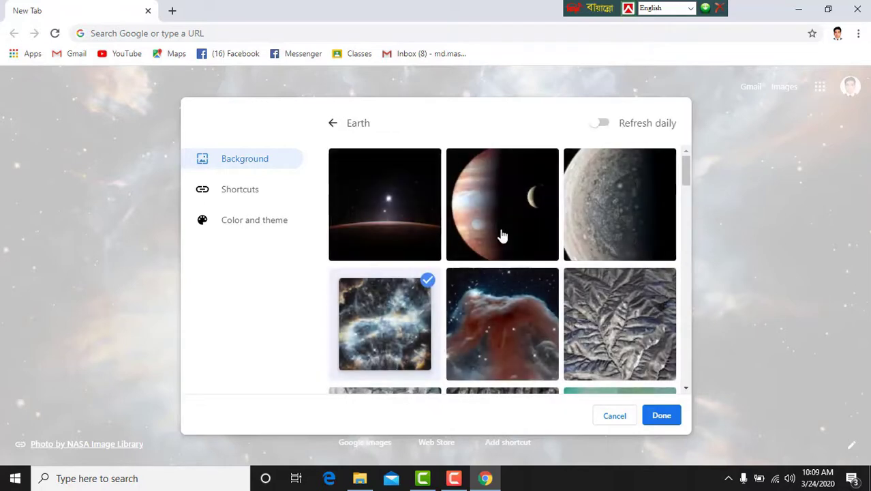
{"action": "scroll", "coordinate": [469, 278], "scroll_direction": "down", "scroll_amount": 2}
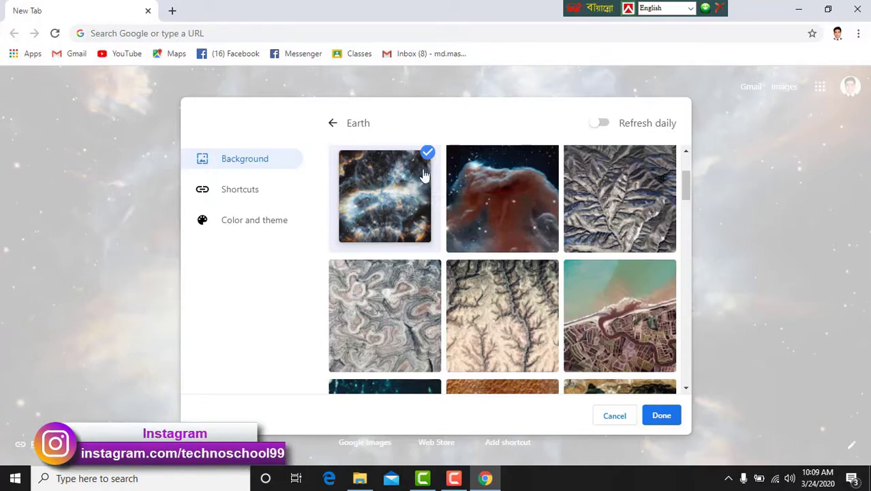
{"action": "left_click", "coordinate": [493, 205]}
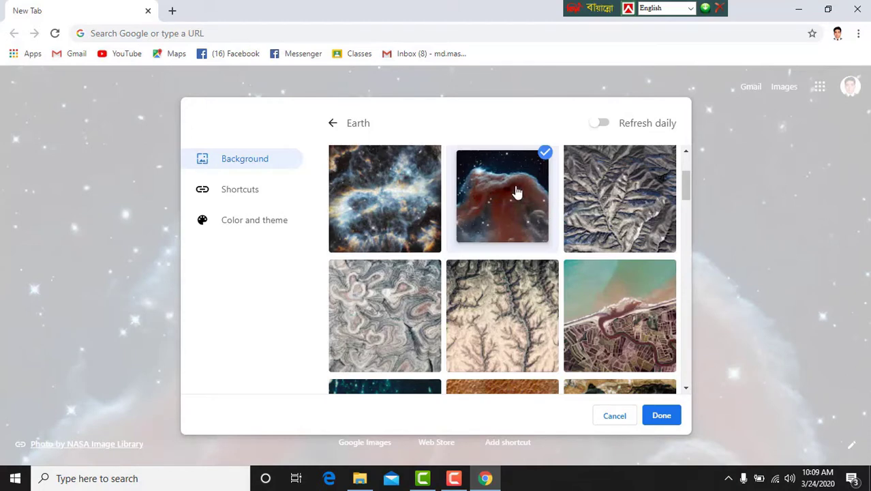
{"action": "left_click", "coordinate": [661, 416]}
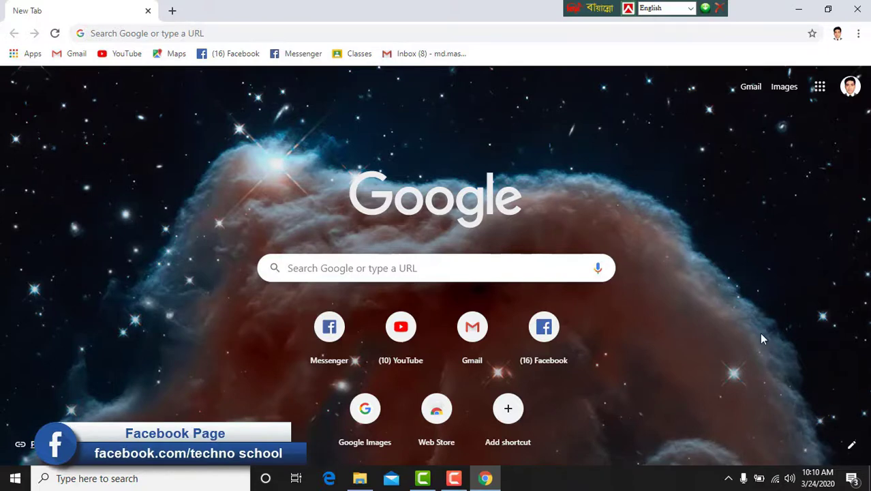
- Upload the picture robel12 from the RUBEL folder on the device as the New Tab background
{"action": "left_click", "coordinate": [851, 448]}
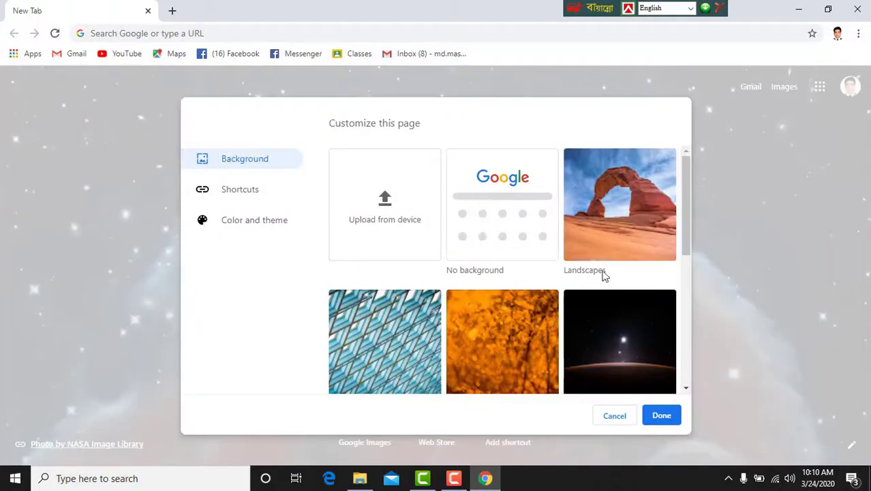
{"action": "left_click", "coordinate": [383, 204]}
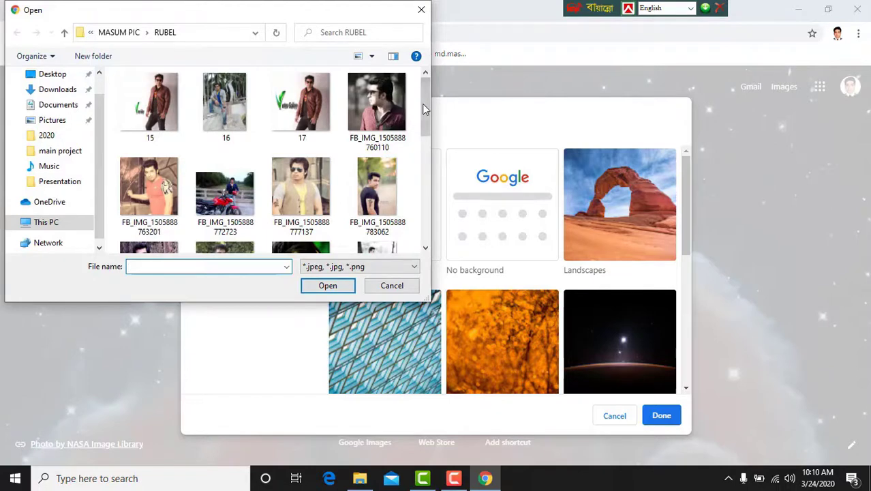
{"action": "left_click_drag", "start_coordinate": [430, 104], "coordinate": [444, 240]}
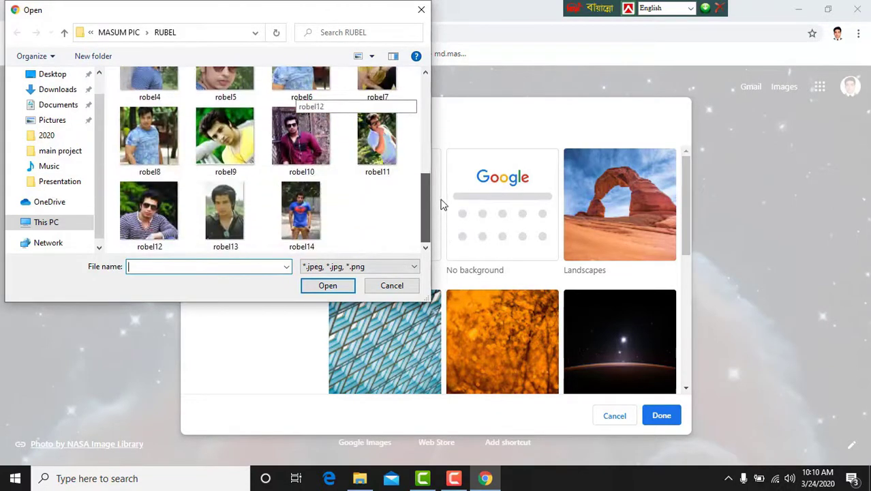
{"action": "left_click_drag", "start_coordinate": [442, 204], "coordinate": [427, 214]}
{"action": "scroll", "coordinate": [417, 190], "scroll_direction": "up", "scroll_amount": 5}
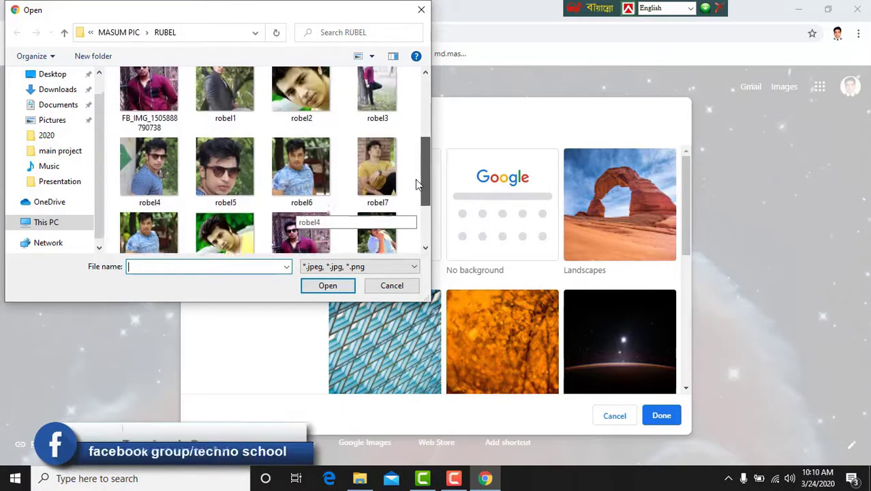
{"action": "left_click_drag", "start_coordinate": [417, 157], "coordinate": [428, 244]}
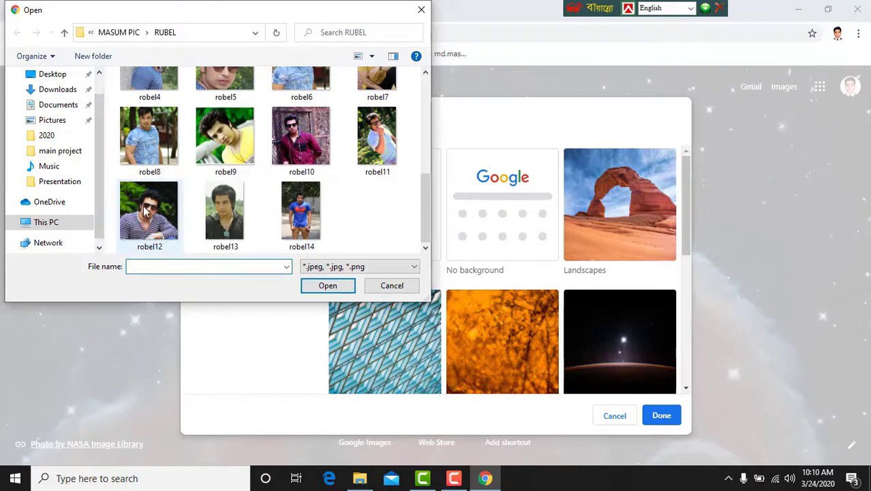
{"action": "left_click", "coordinate": [161, 227]}
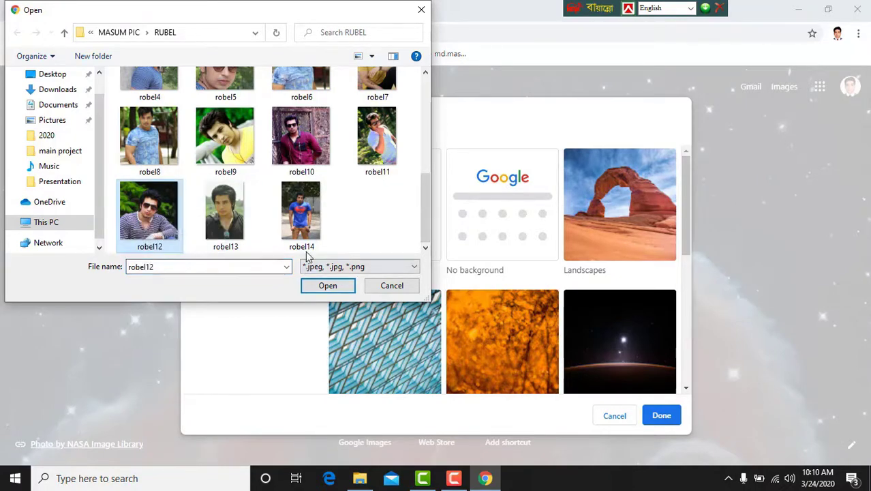
{"action": "left_click", "coordinate": [324, 292]}
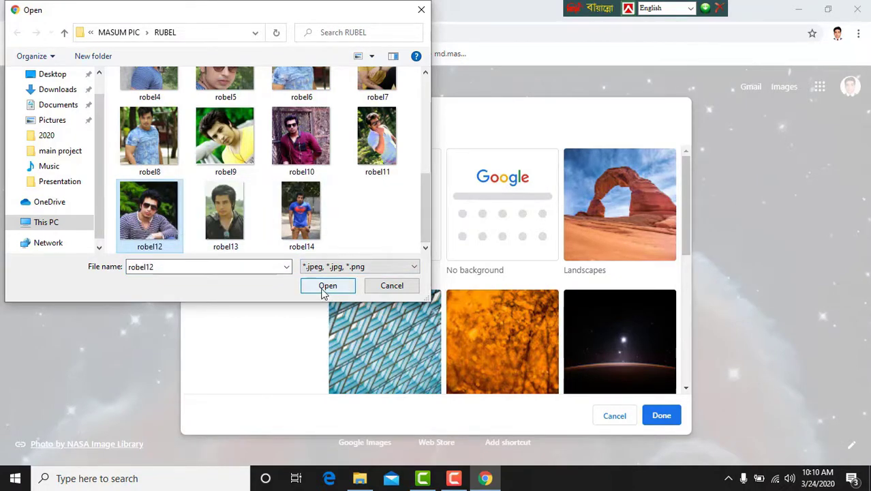
{"action": "left_click", "coordinate": [324, 292]}
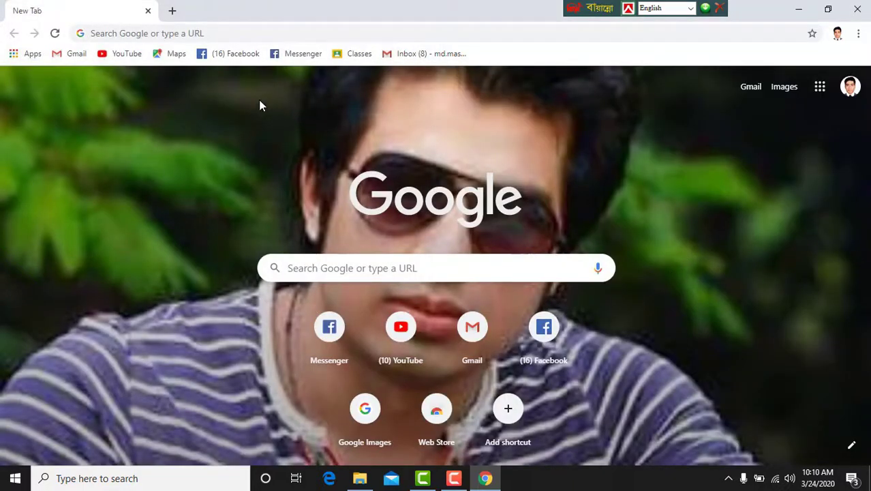
- Open three additional New Tab pages to check the uploaded background, and close these extra tabs again
{"action": "left_click", "coordinate": [171, 11]}
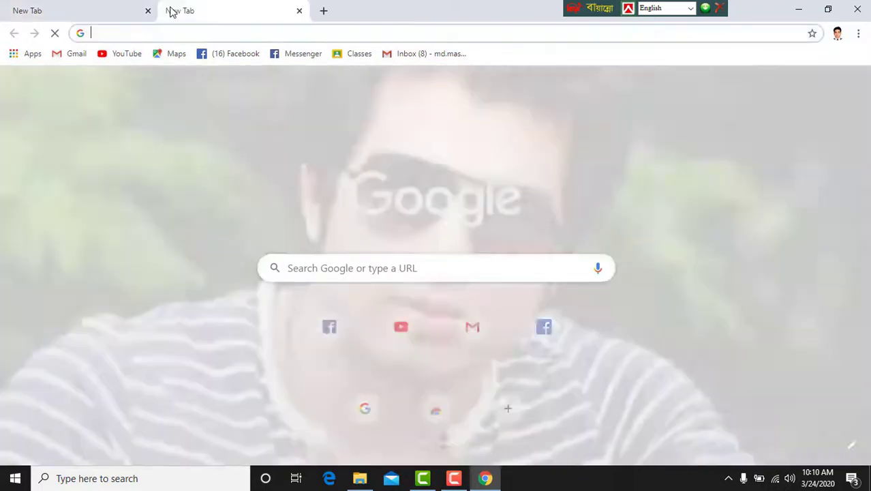
{"action": "left_click", "coordinate": [324, 11]}
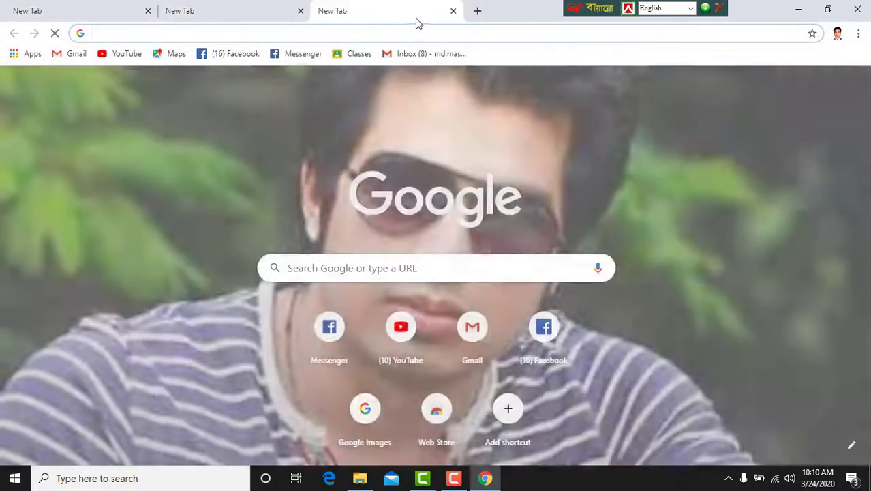
{"action": "left_click", "coordinate": [478, 12]}
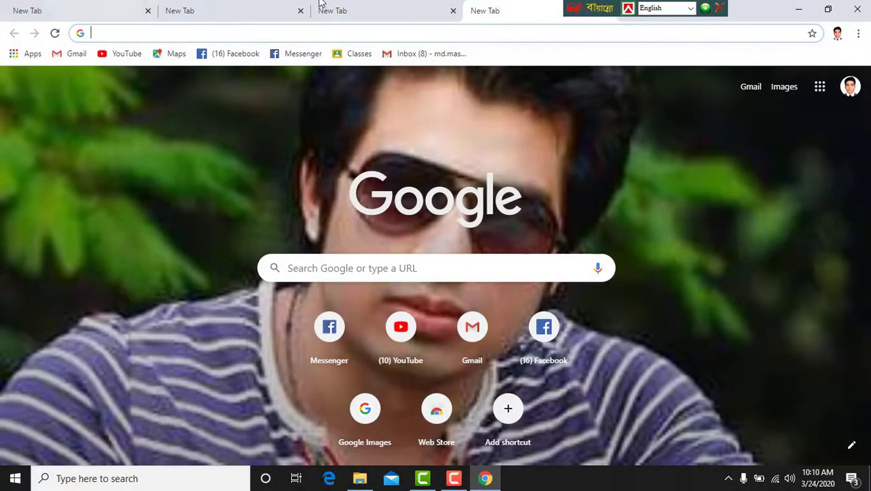
{"action": "left_click", "coordinate": [272, 7]}
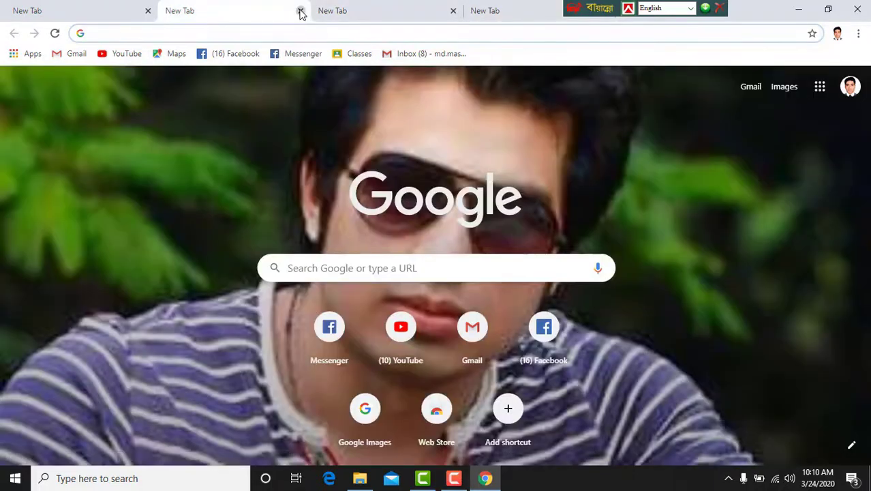
{"action": "left_click", "coordinate": [301, 11]}
{"action": "left_click", "coordinate": [301, 11]}
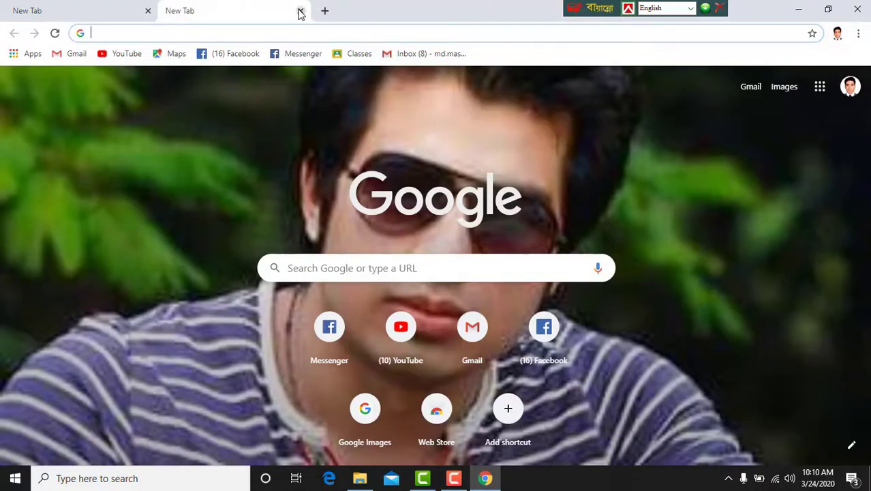
{"action": "left_click", "coordinate": [301, 11]}
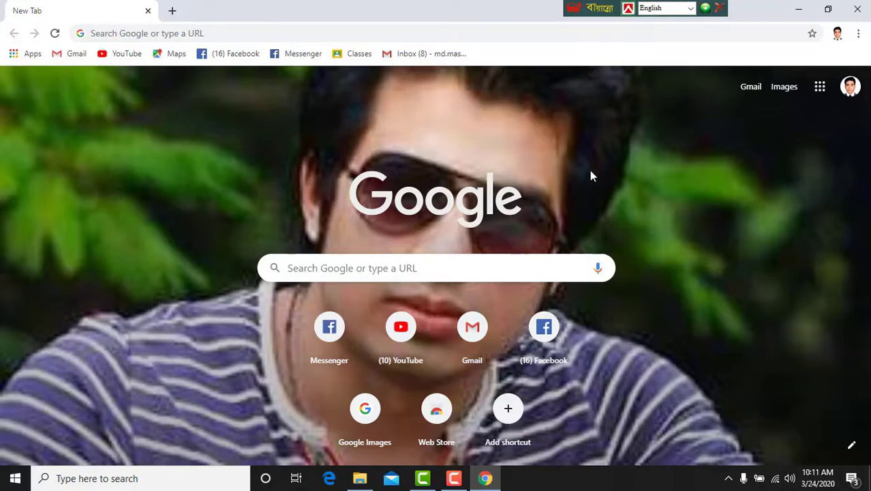
- Minimize the browser window and refresh the Windows desktop several times
{"action": "left_click", "coordinate": [799, 9]}
{"action": "right_click", "coordinate": [266, 37]}
{"action": "left_click", "coordinate": [315, 76]}
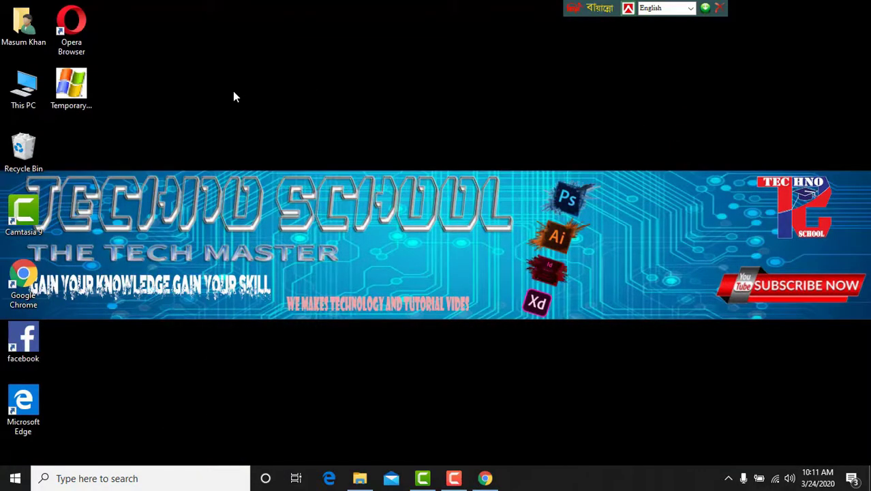
{"action": "right_click", "coordinate": [233, 91]}
{"action": "left_click", "coordinate": [270, 134]}
{"action": "right_click", "coordinate": [263, 96]}
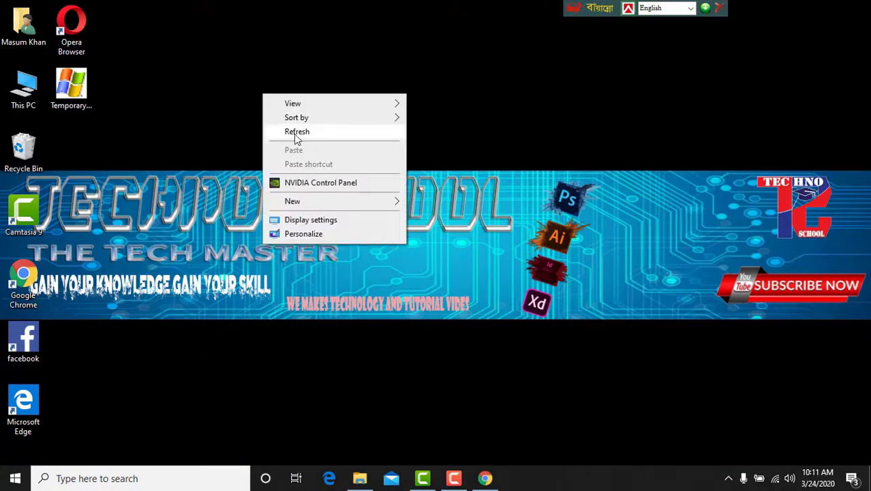
{"action": "left_click", "coordinate": [293, 131]}
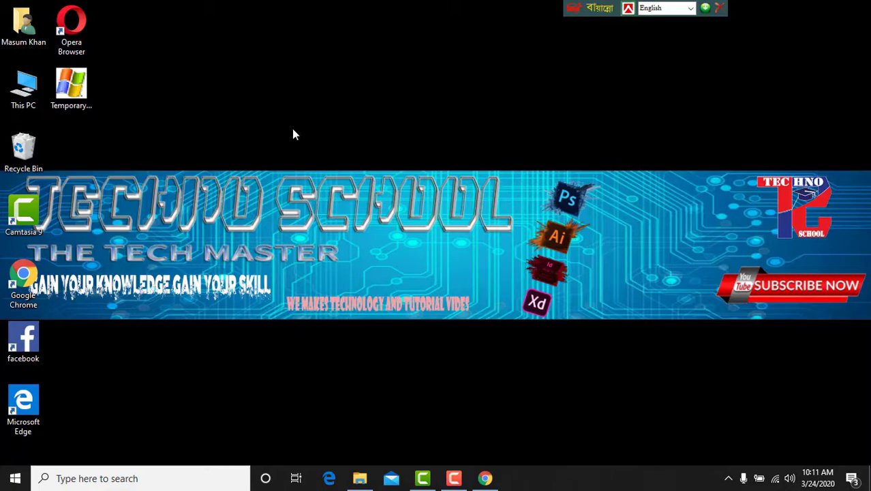